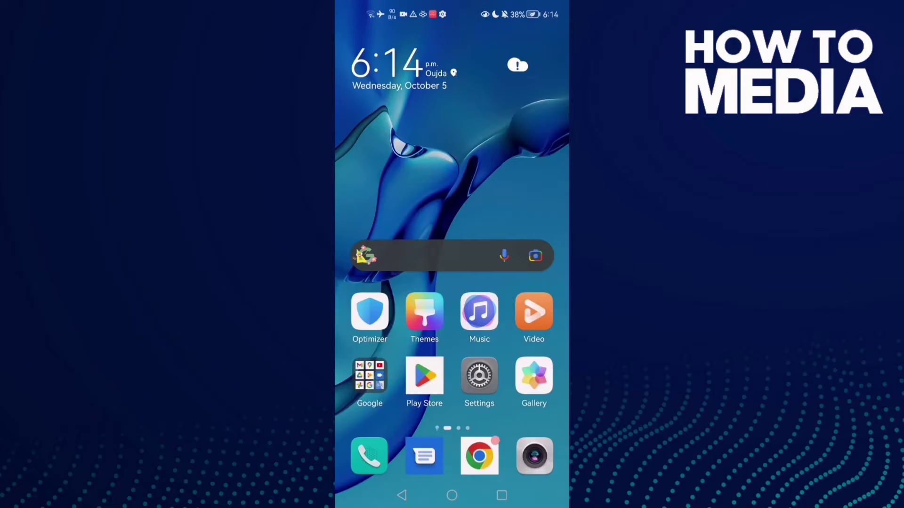
- From the search bar's keyboard, reach the full settings page via the settings icon and More
click(439, 253)
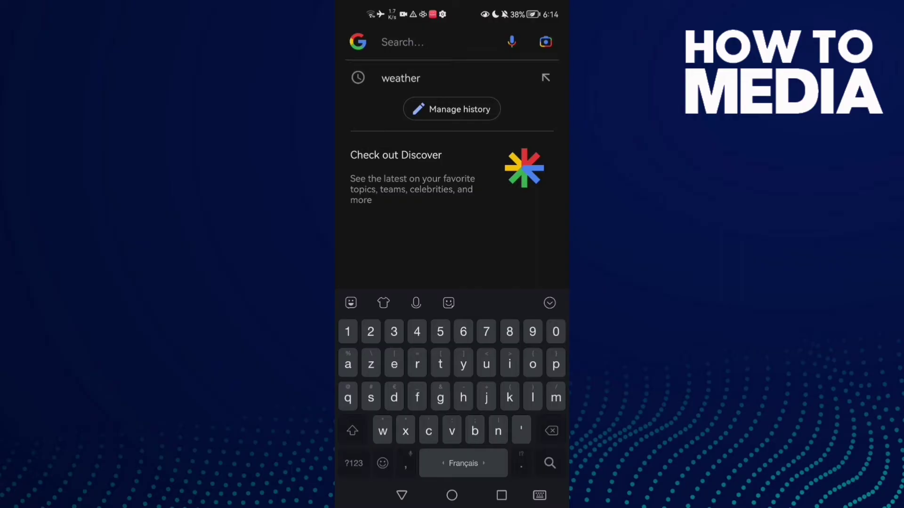
click(350, 302)
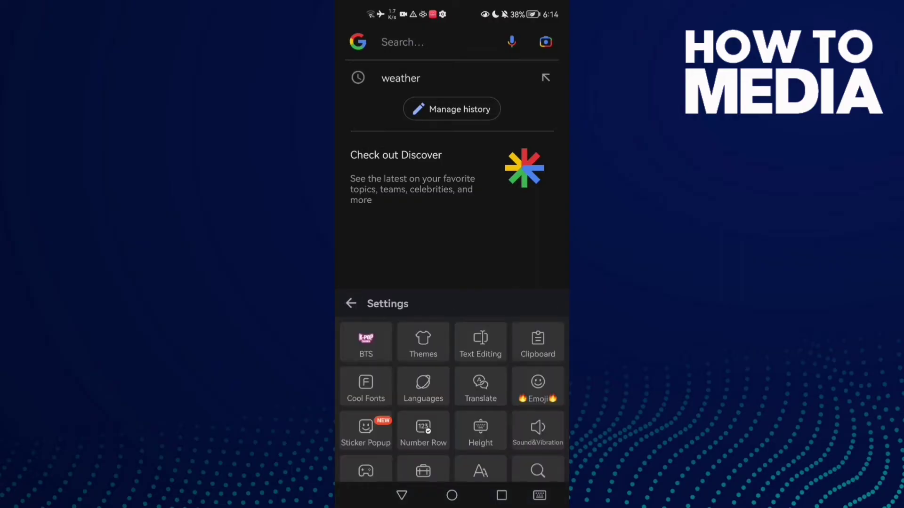
drag(500, 396, 500, 308)
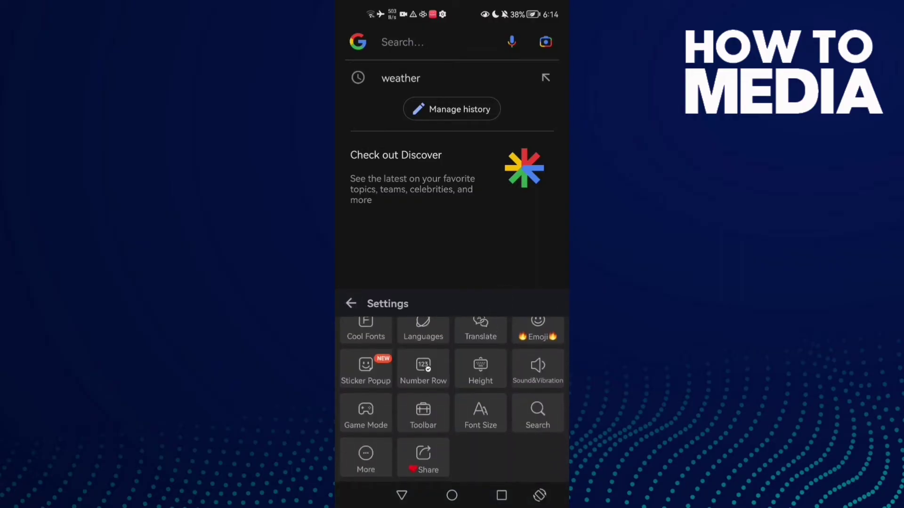
click(366, 454)
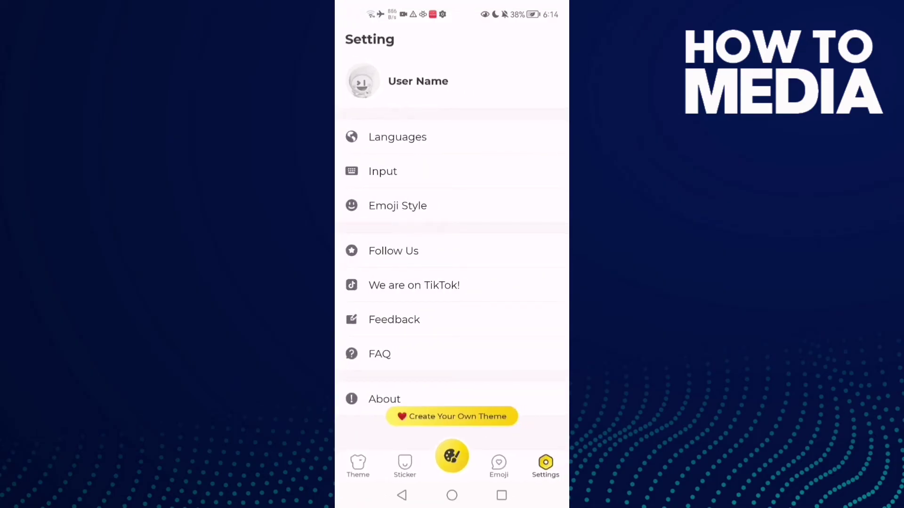
mouse_move(474, 131)
mouse_down()
mouse_move(504, 131)
mouse_move(549, 106)
mouse_up()
- In Languages, replace French with English (USA) as a typing language
click(452, 137)
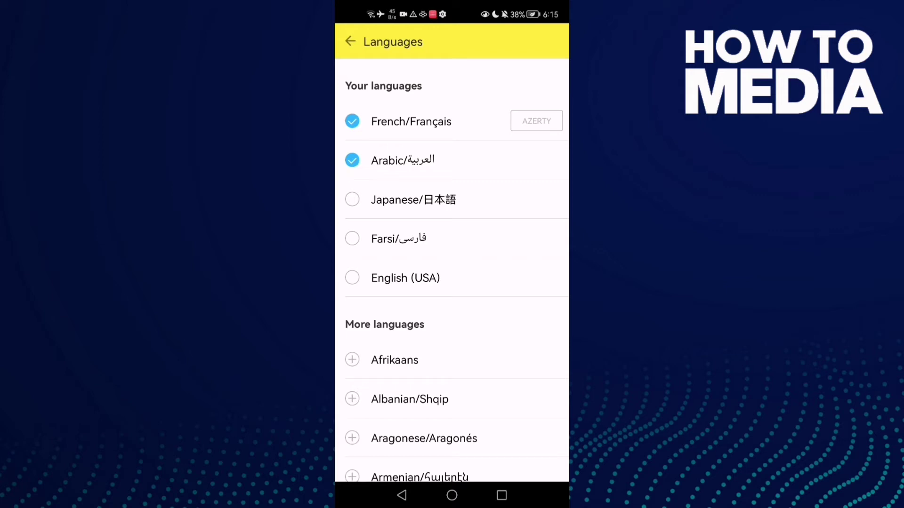
click(537, 121)
click(548, 111)
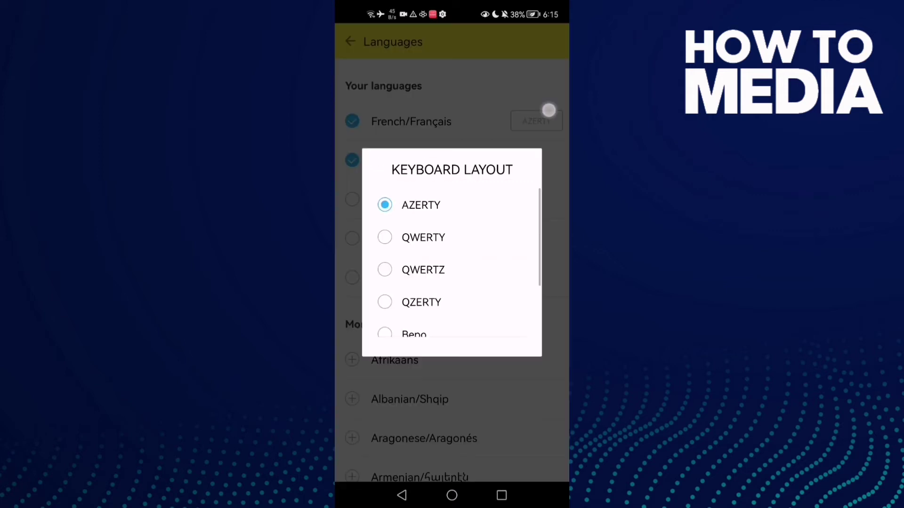
click(351, 121)
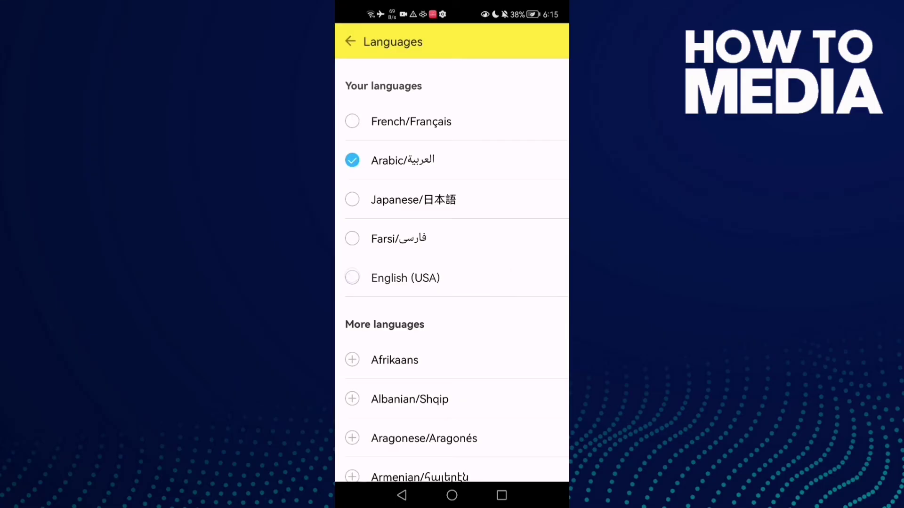
click(352, 278)
drag(529, 314, 537, 291)
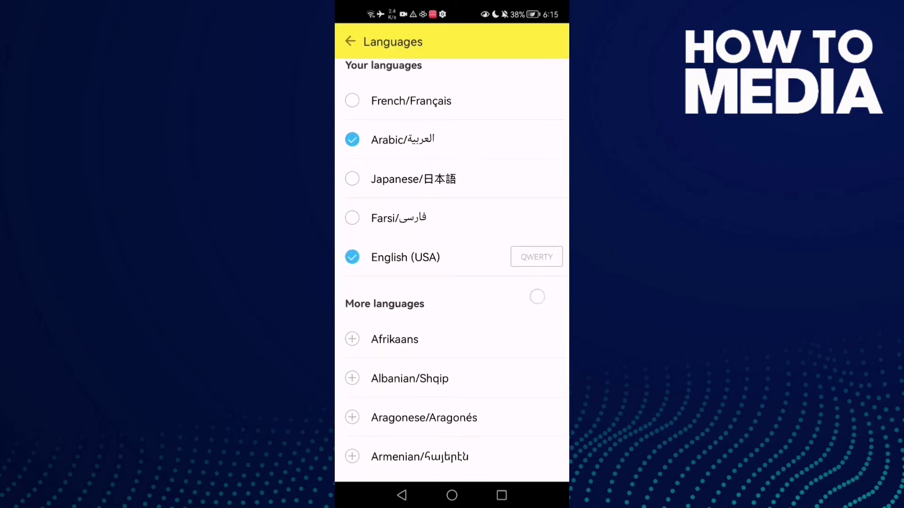
- Switch the English (USA) keyboard layout from QWERTY to AZERTY, then leave the app
click(536, 253)
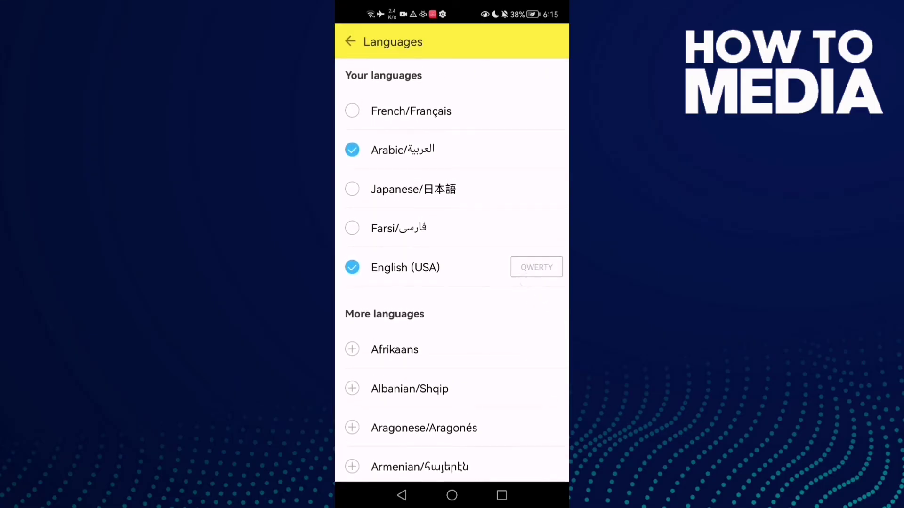
drag(456, 233, 446, 244)
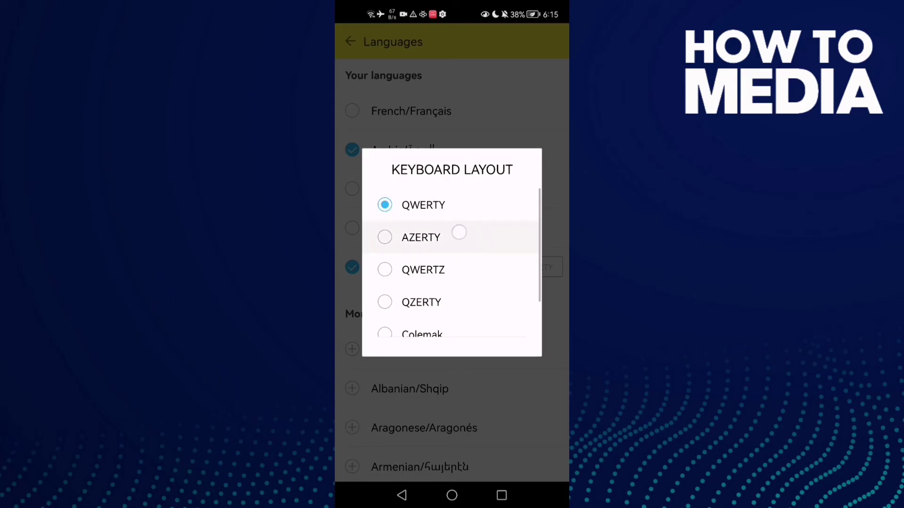
click(424, 237)
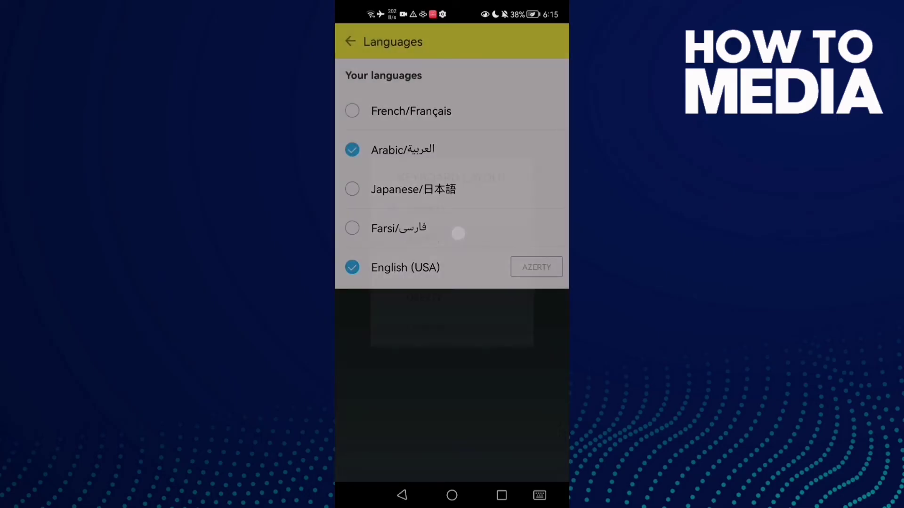
click(402, 496)
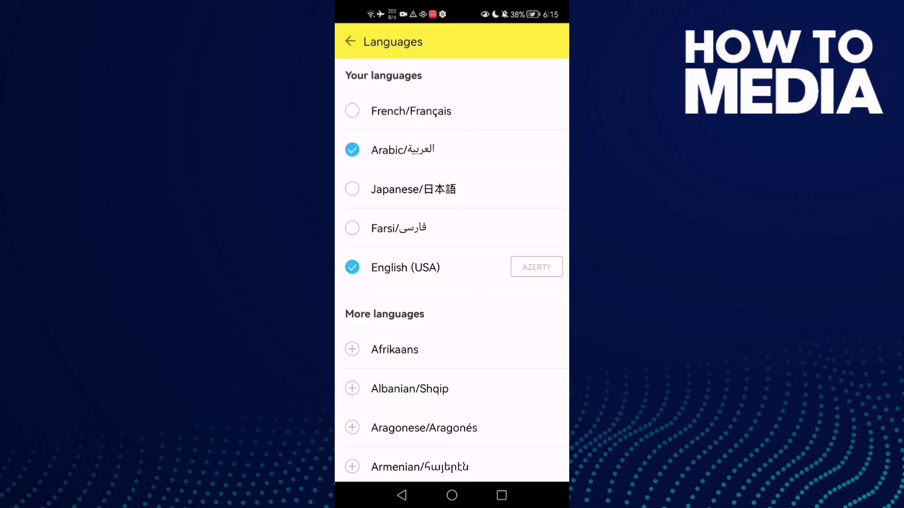
click(352, 110)
- Go Home and swipe right twice to the page with the clock and search bar
click(352, 266)
click(453, 496)
drag(426, 277, 551, 277)
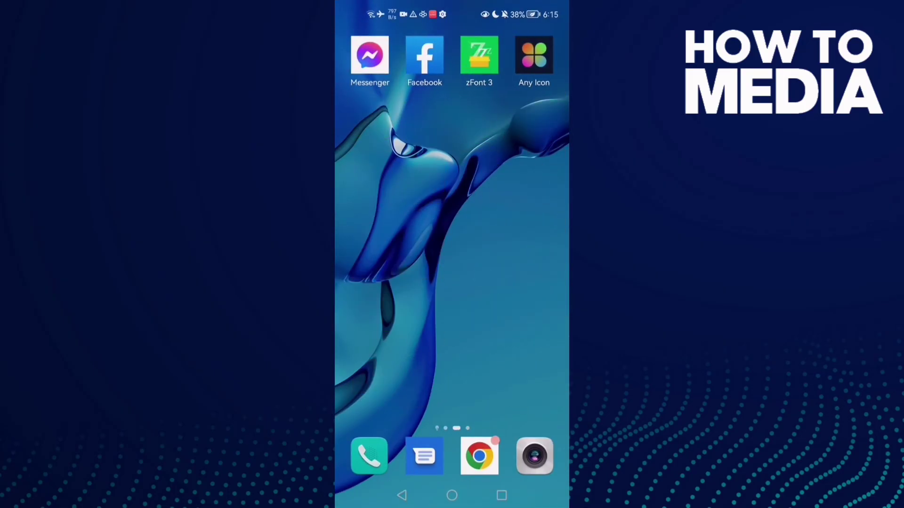
drag(460, 257, 565, 256)
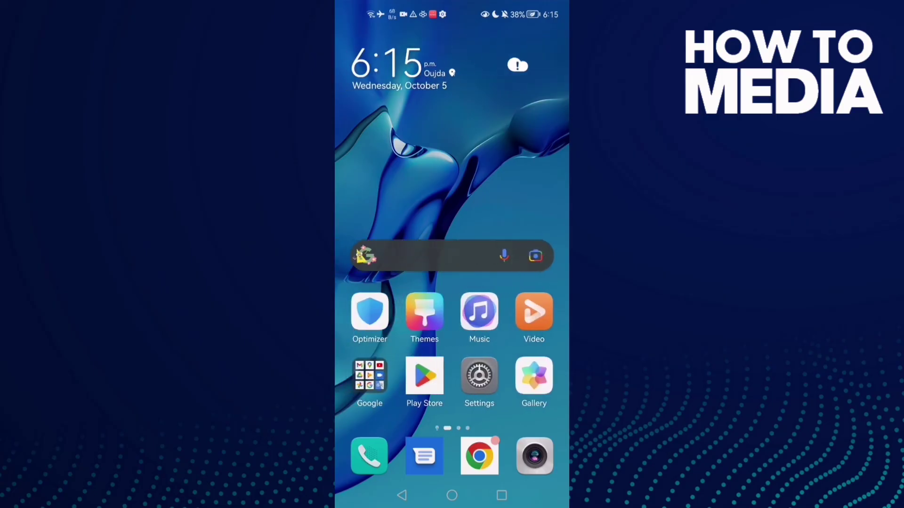